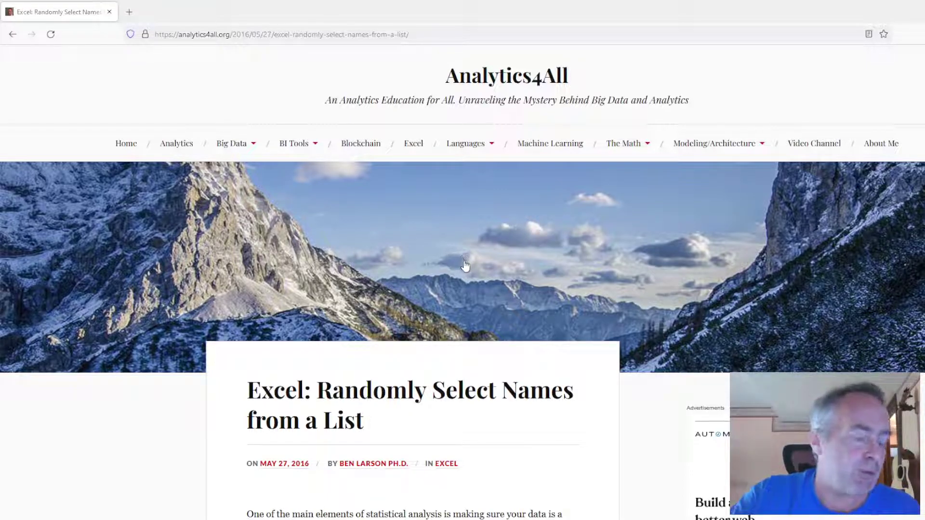
# Step: Skim the Analytics4All article on picking random names, then switch to the NumbersList workbook in Excel
pyautogui.scroll(-12, 466, 261)
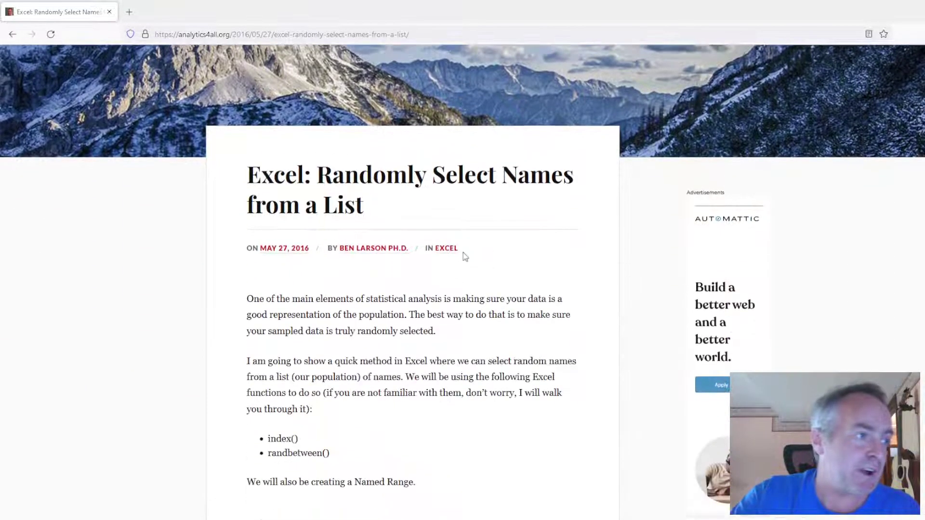
pyautogui.scroll(-10, 459, 257)
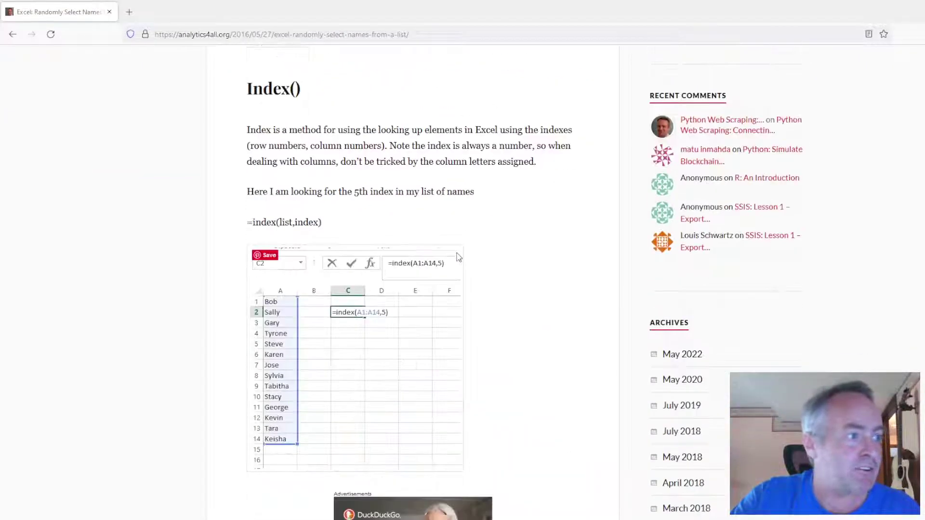
pyautogui.scroll(20, 457, 259)
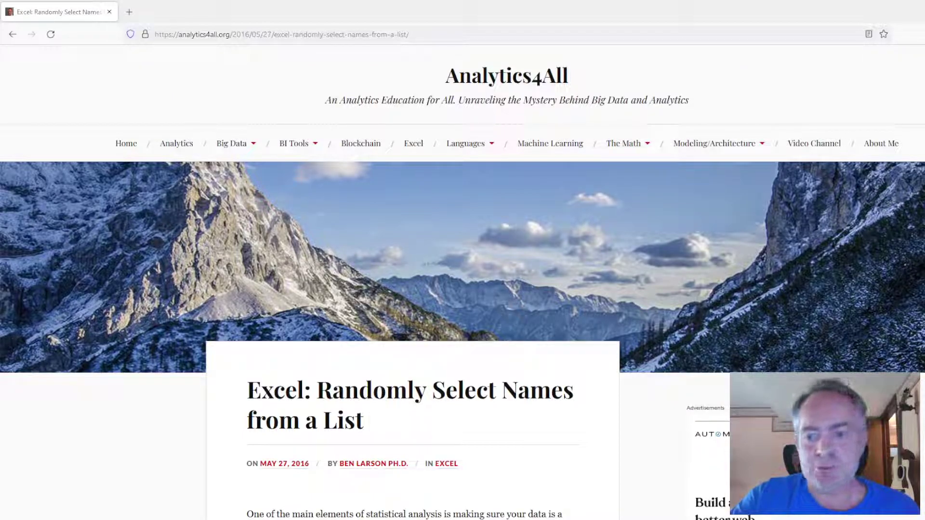
pyautogui.hotkey('alt', 'Tab')
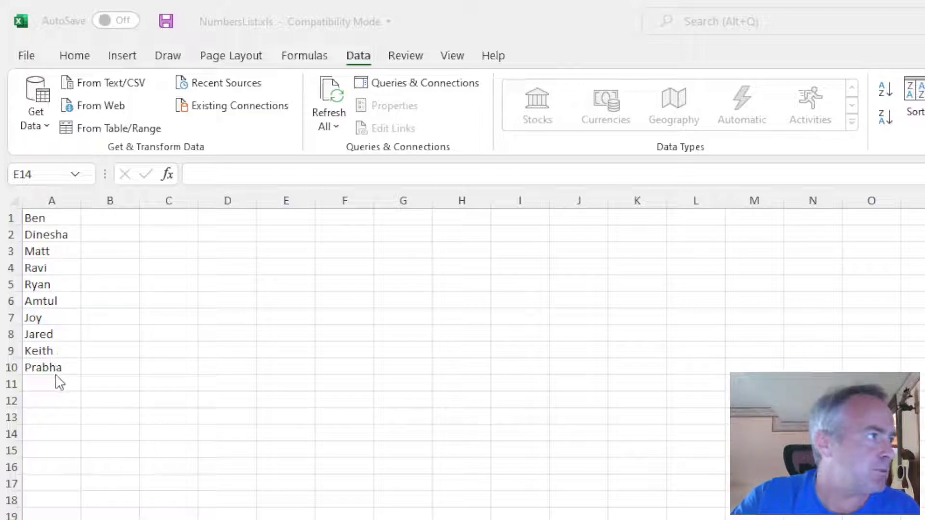
pyautogui.hotkey('alt', 'Tab')
pyautogui.click(160, 268)
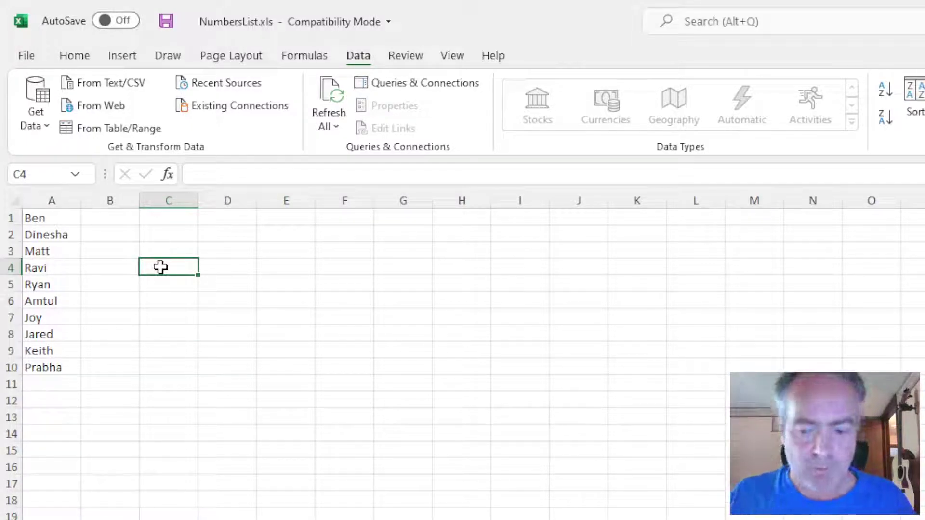
# Step: Enter =INDEX(A1:A10,6) in C4 so it returns the sixth name, Amtul
pyautogui.write('=')
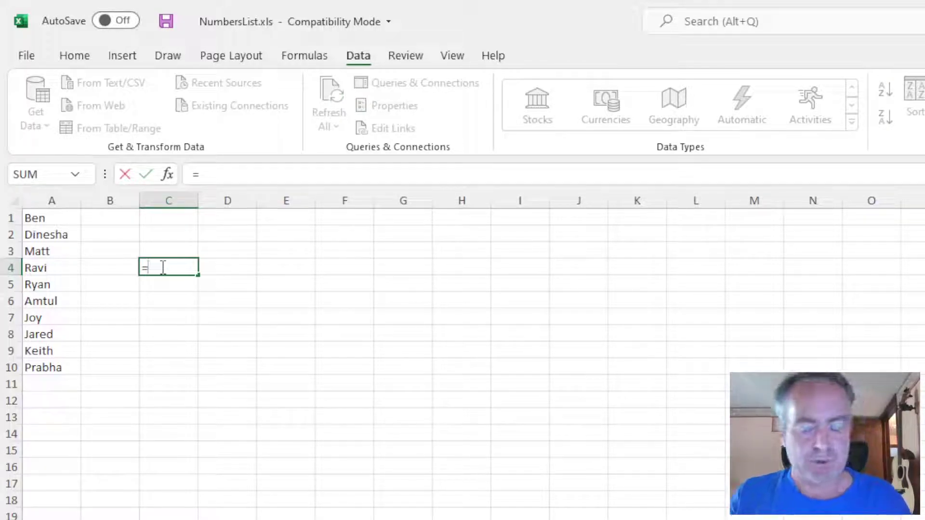
pyautogui.write('INDEX')
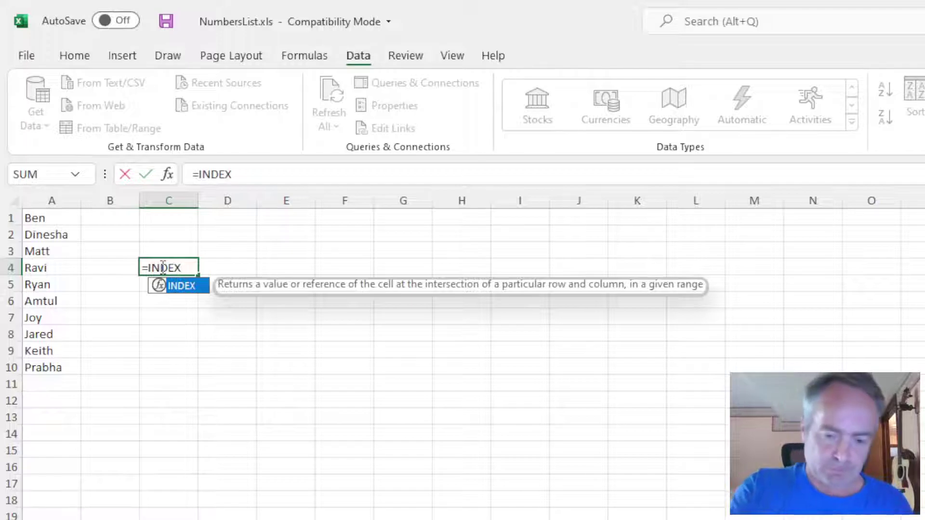
pyautogui.write('(')
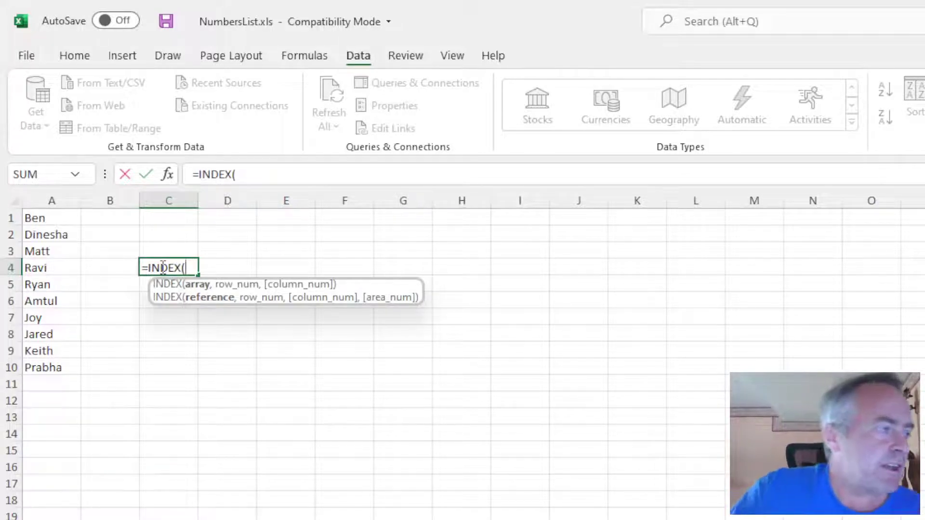
pyautogui.moveTo(68, 212); pyautogui.dragTo(67, 366)
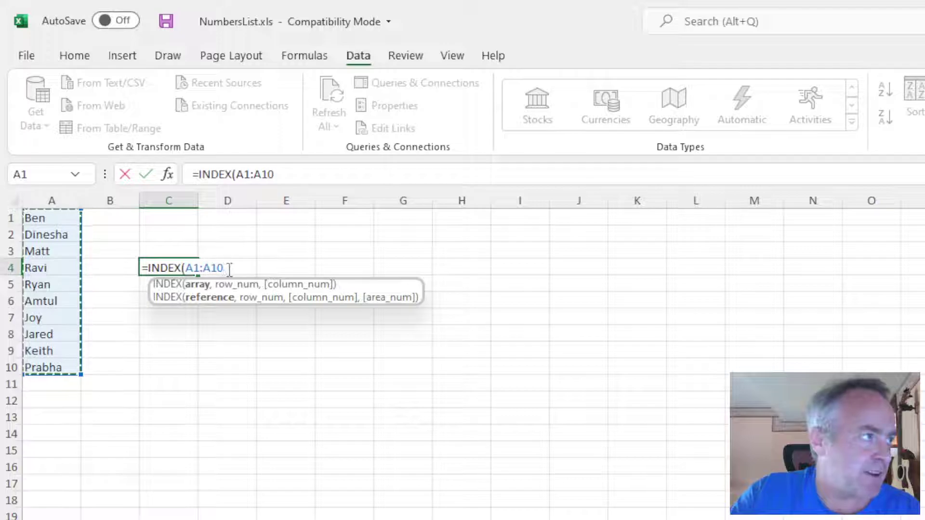
pyautogui.write(',')
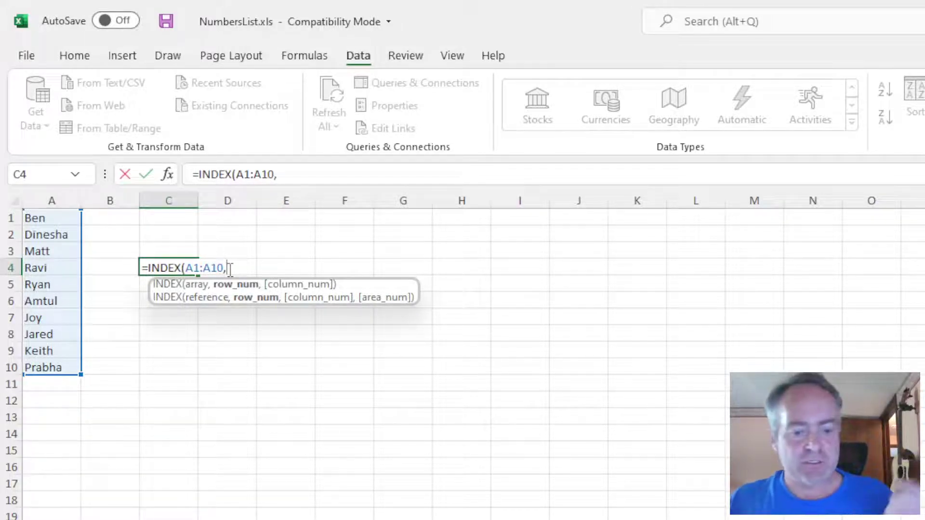
pyautogui.write('6')
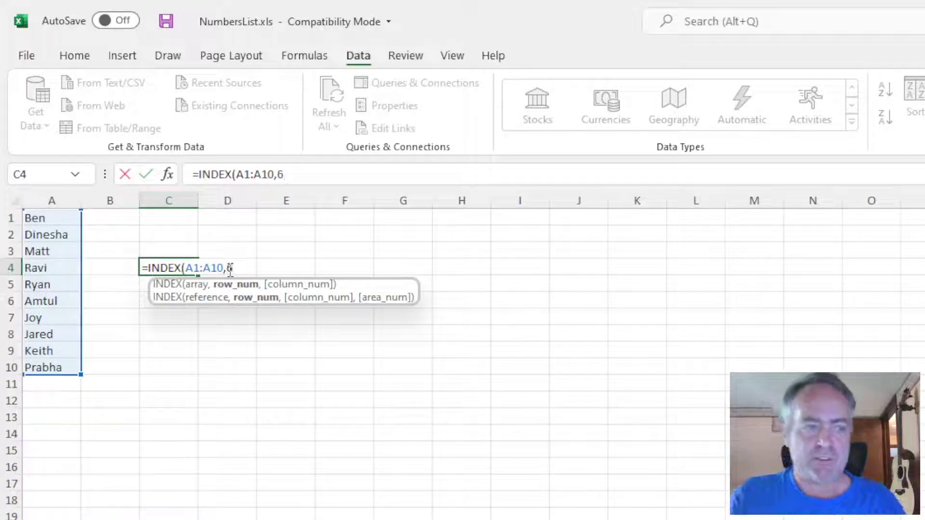
pyautogui.write(')')
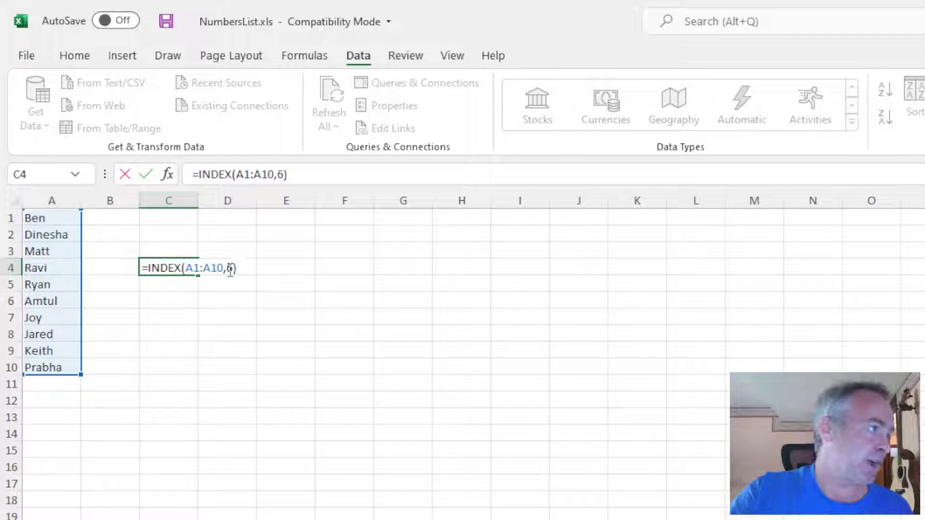
pyautogui.press('Return')
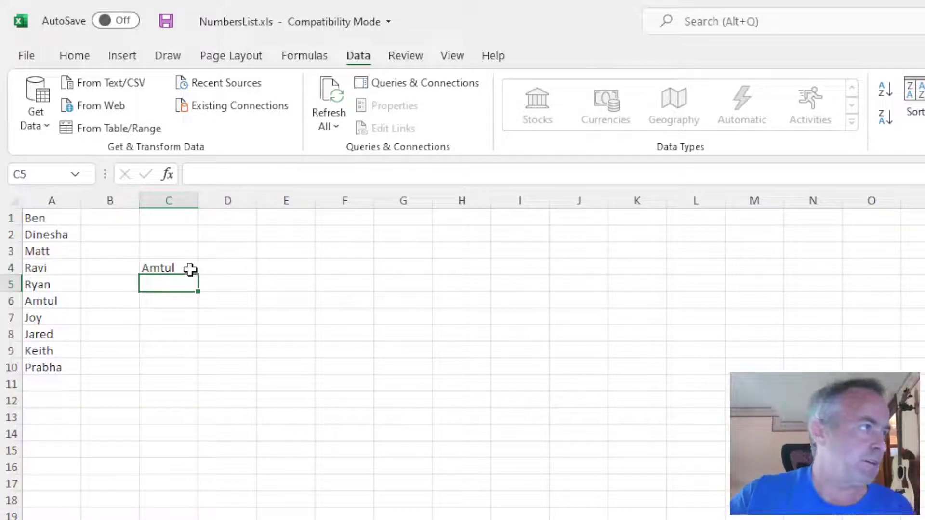
# Step: Change C4's formula to =INDEX(A1:A10,3) so it shows Matt
pyautogui.click(174, 266)
pyautogui.click(278, 173)
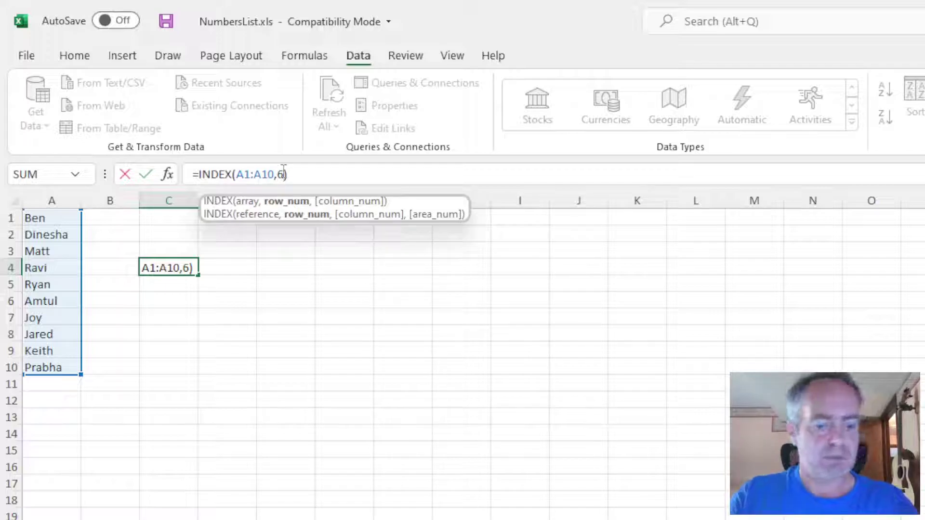
pyautogui.press('BackSpace')
pyautogui.write('3')
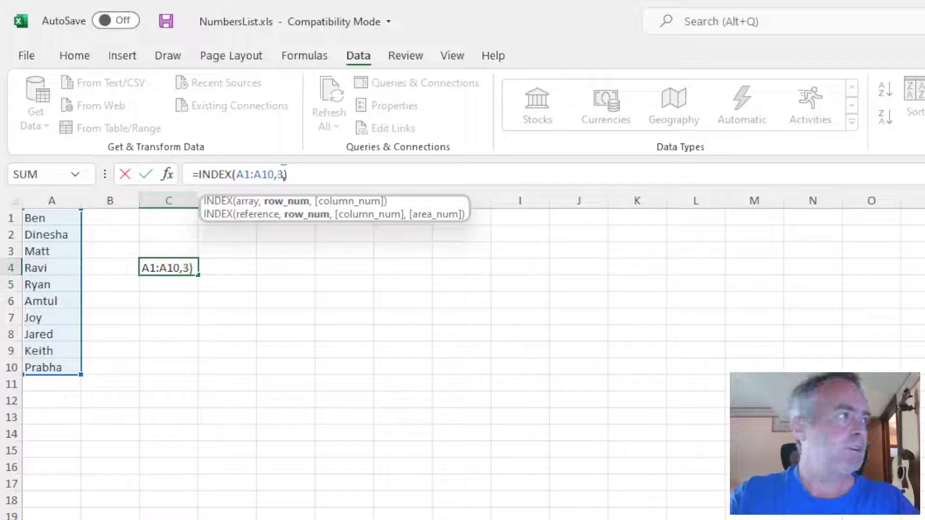
pyautogui.press('Return')
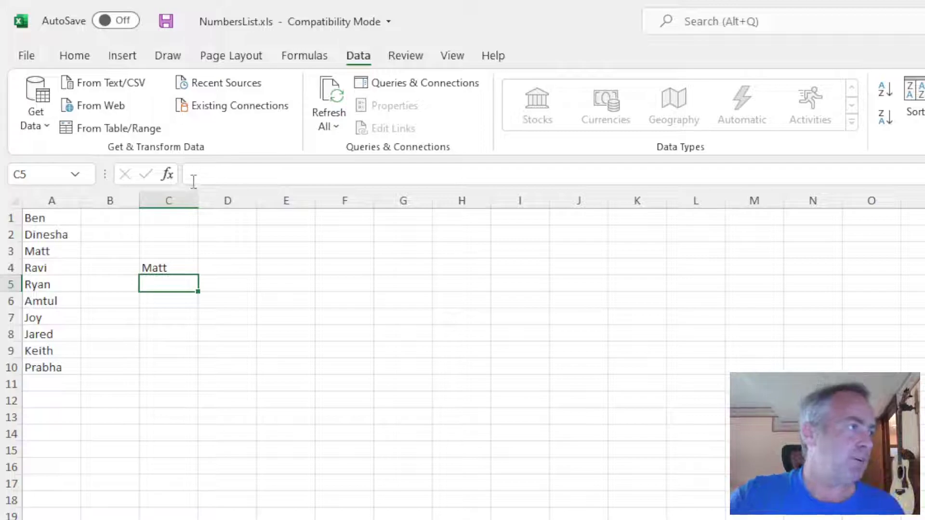
# Step: Type Christine into B1 and Bruno into C1
pyautogui.click(95, 222)
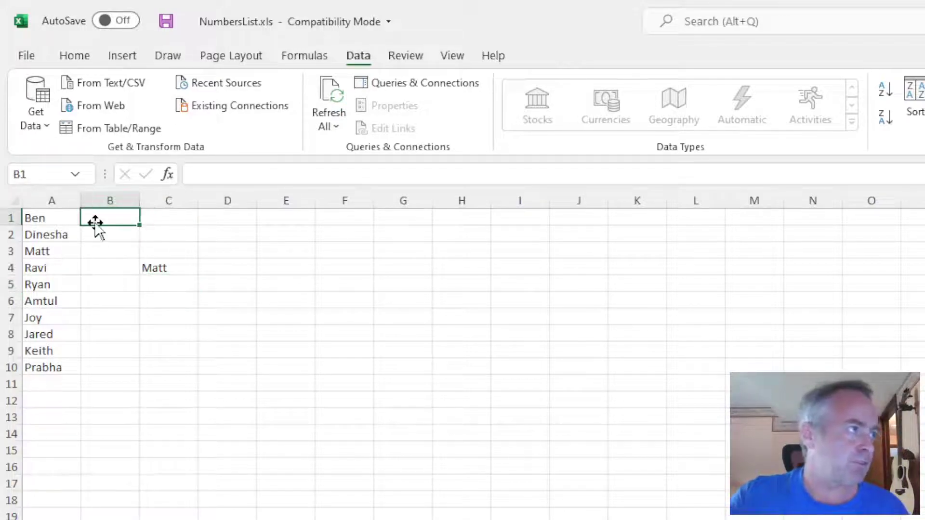
pyautogui.write('Christn')
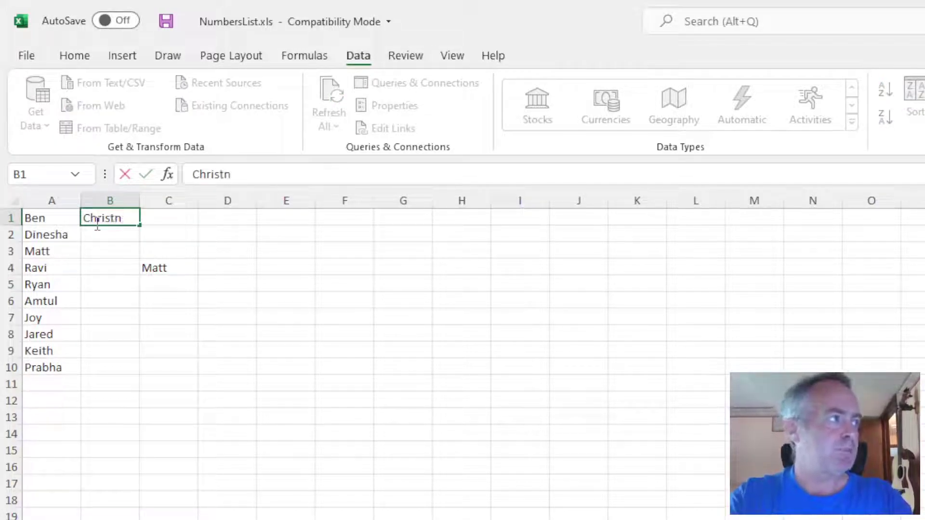
pyautogui.write('ine')
pyautogui.press('Tab')
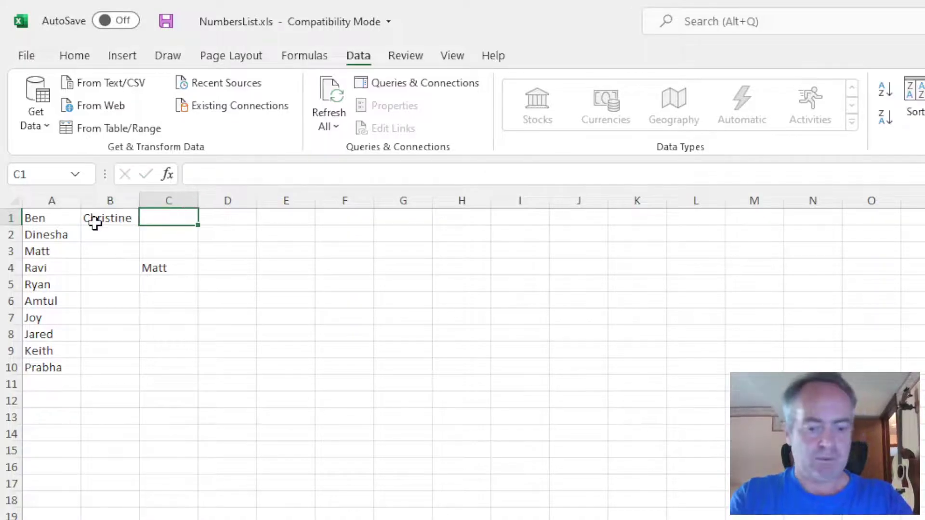
pyautogui.write('Bruno')
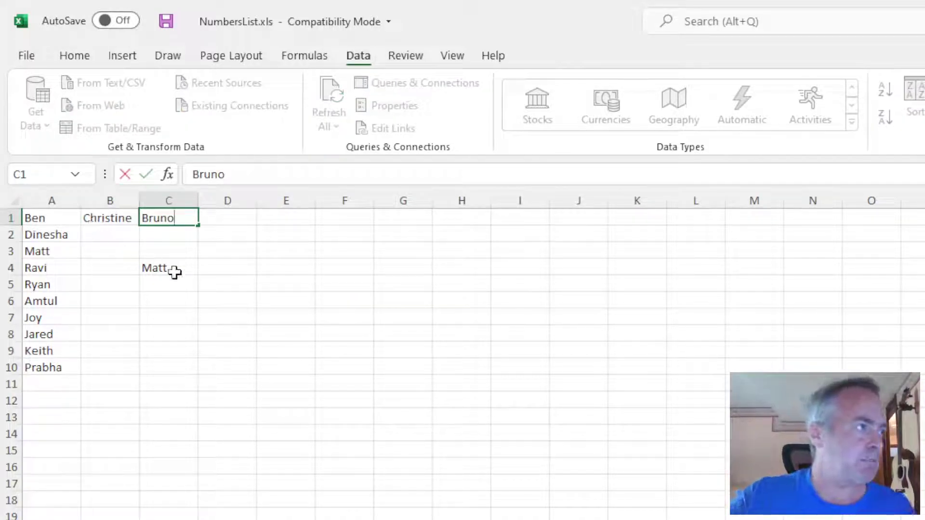
pyautogui.click(176, 269)
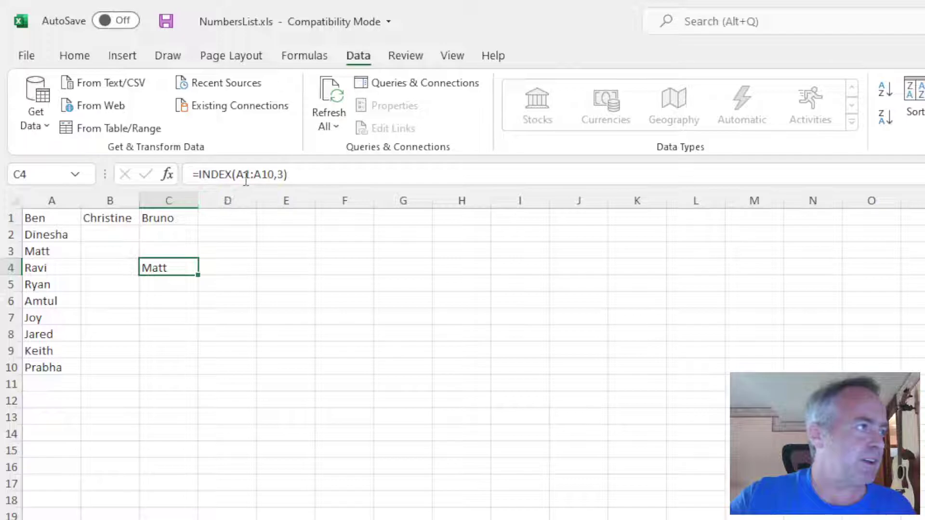
# Step: Enter =INDEX(A1:C1,2) in D3 to pull Christine from row 1
pyautogui.click(224, 254)
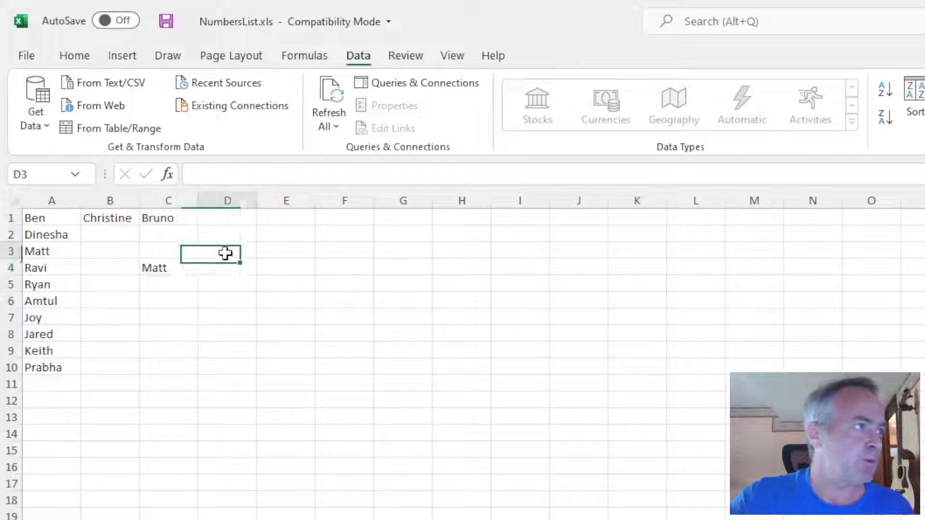
pyautogui.write('=ind')
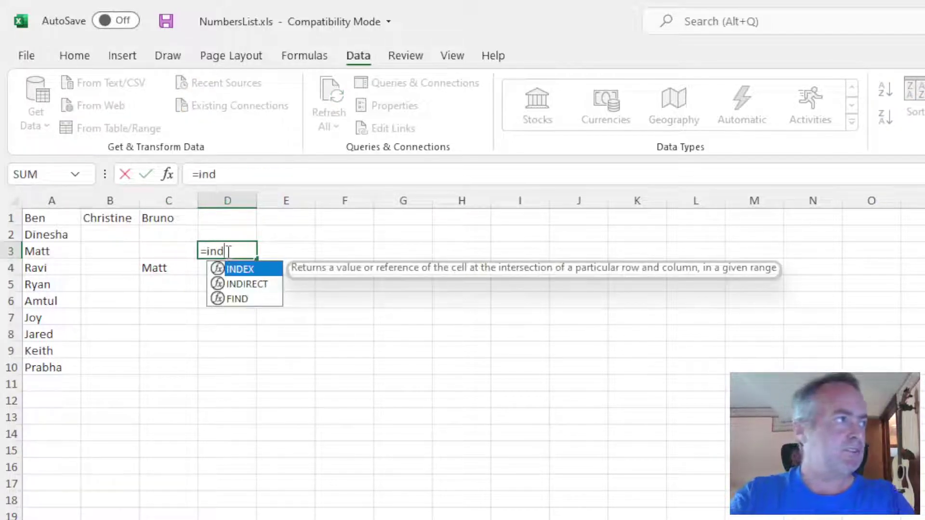
pyautogui.write('ex')
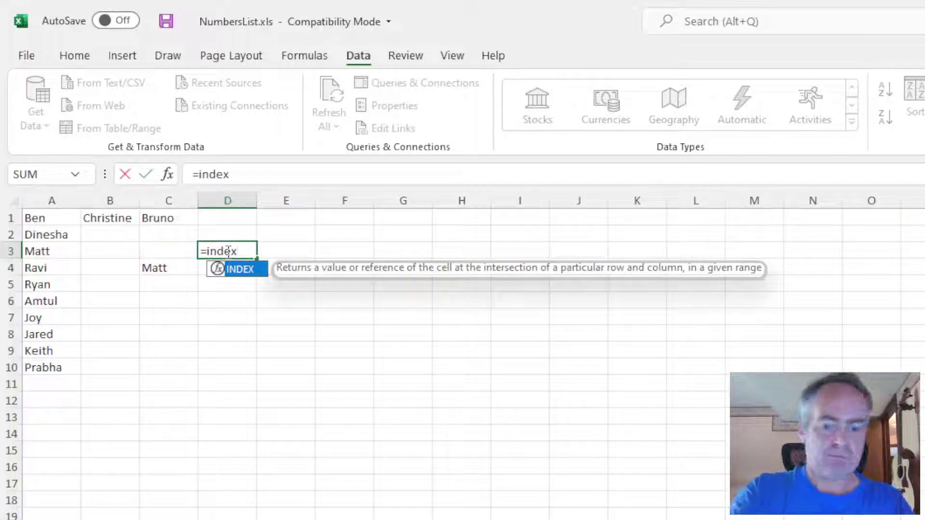
pyautogui.write('(')
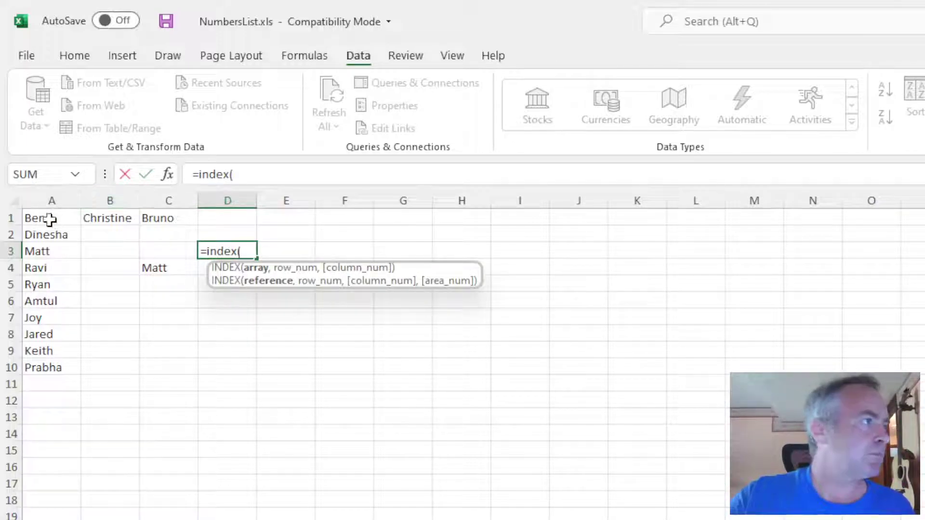
pyautogui.moveTo(50, 219); pyautogui.dragTo(140, 221)
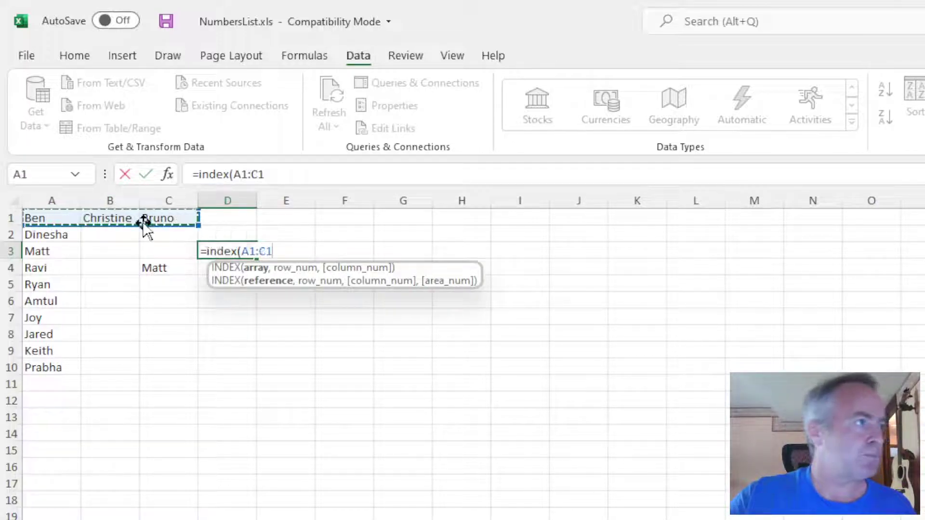
pyautogui.write(',2)')
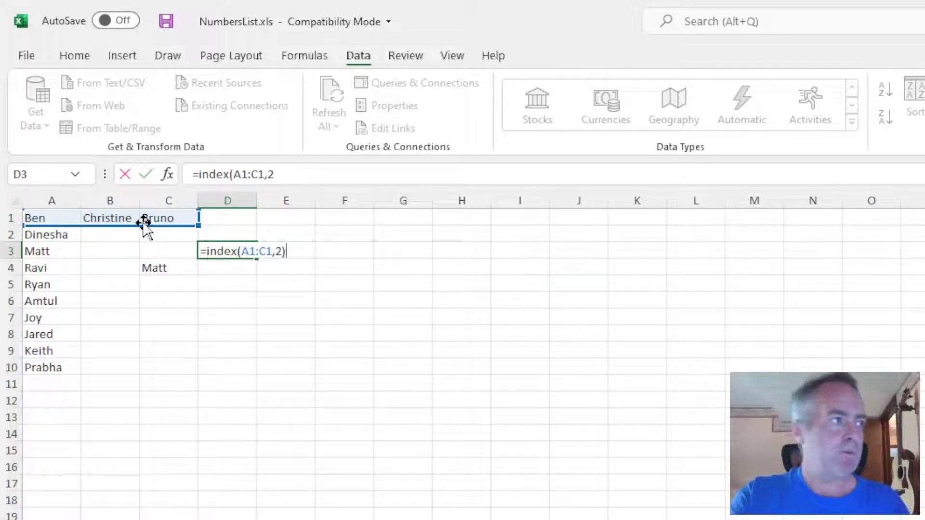
pyautogui.press('Return')
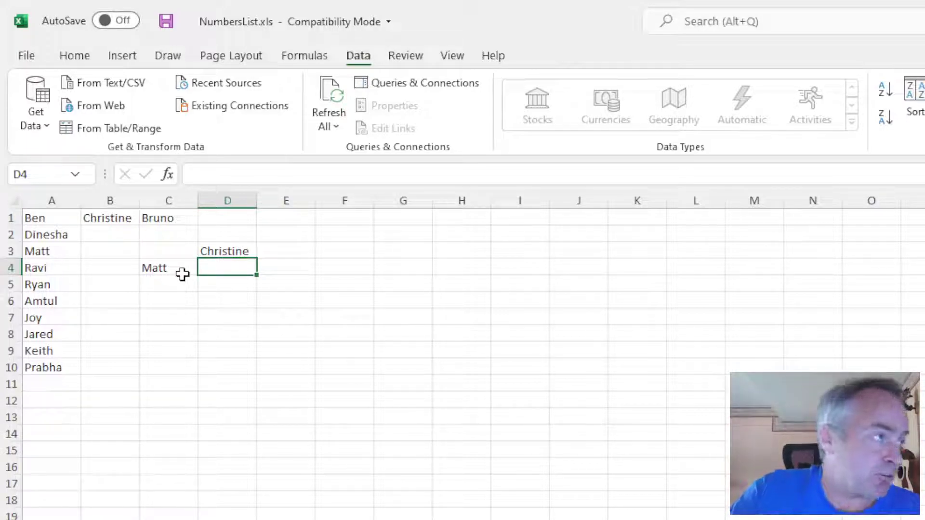
# Step: Enter =RANDBETWEEN(1,10) in C5, then re-enter it to generate a new random number
pyautogui.click(170, 285)
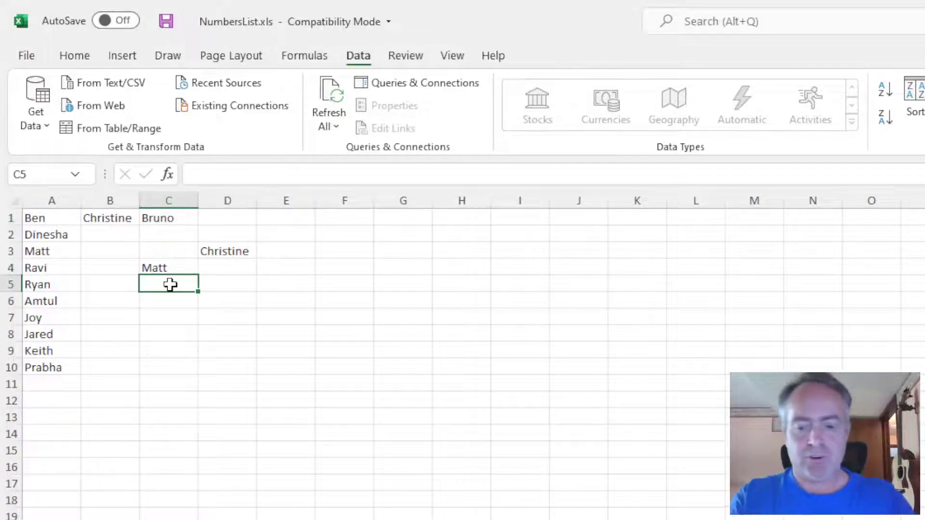
pyautogui.write('=RAND')
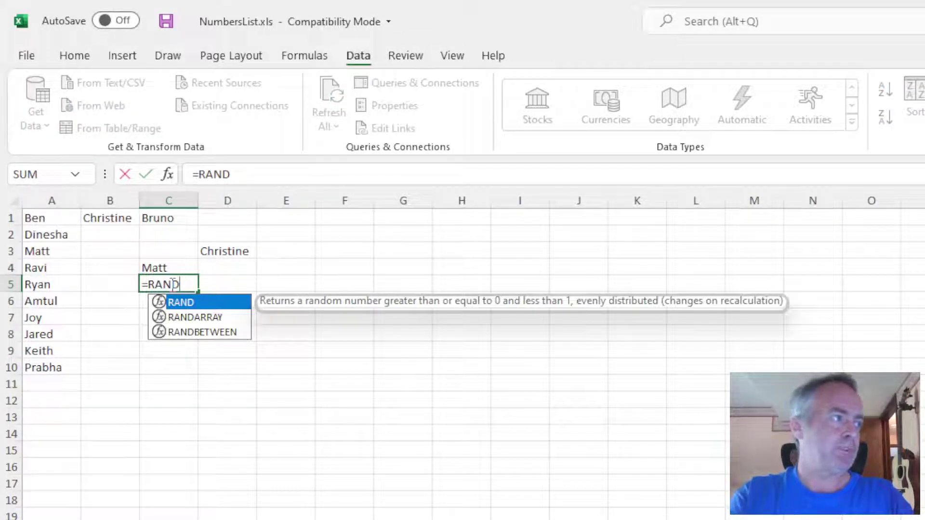
pyautogui.write('BETWE')
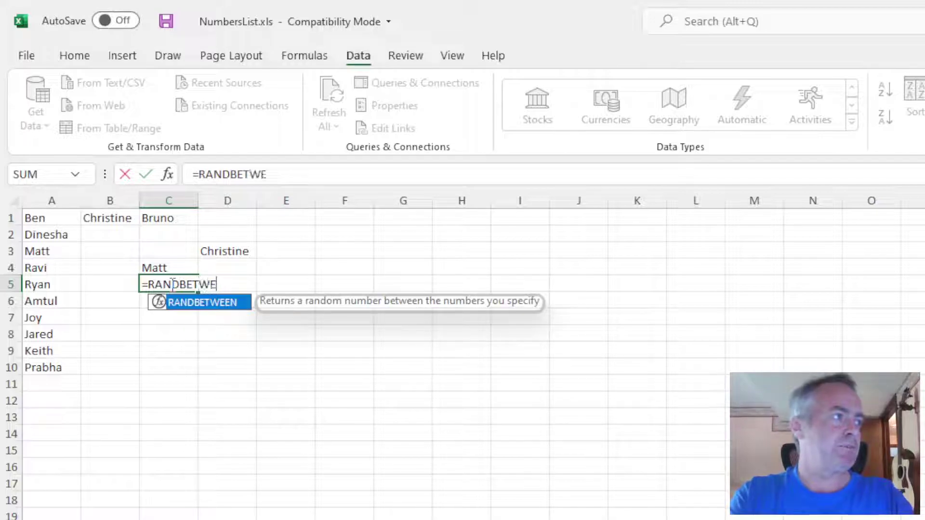
pyautogui.write('EN(')
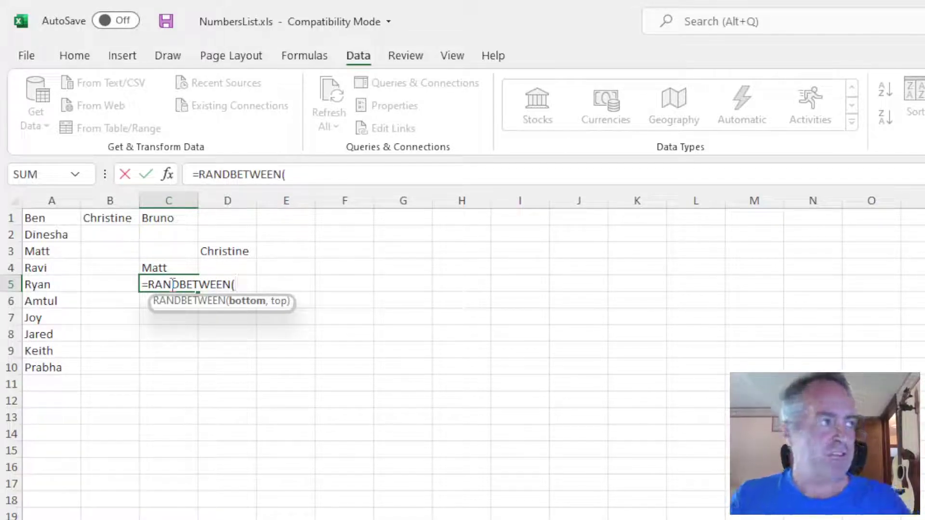
pyautogui.write('1,1')
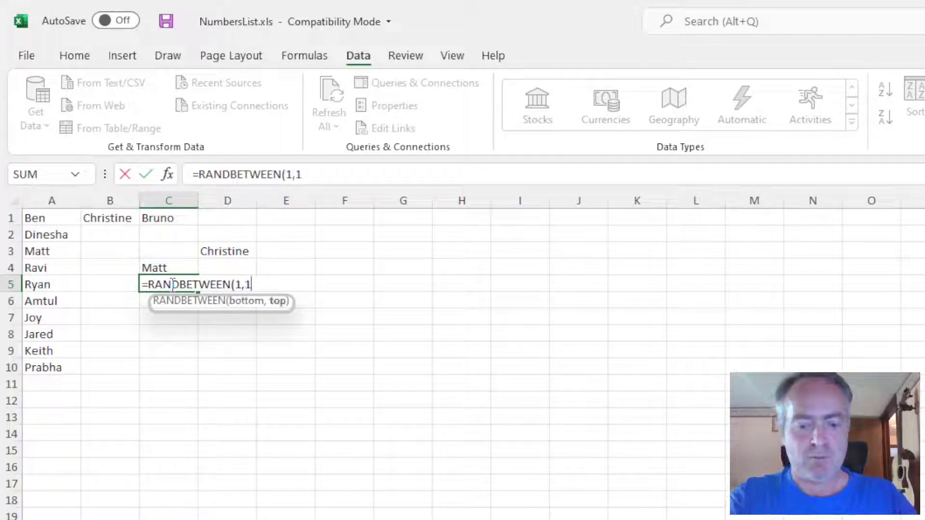
pyautogui.write('0)')
pyautogui.press('Return')
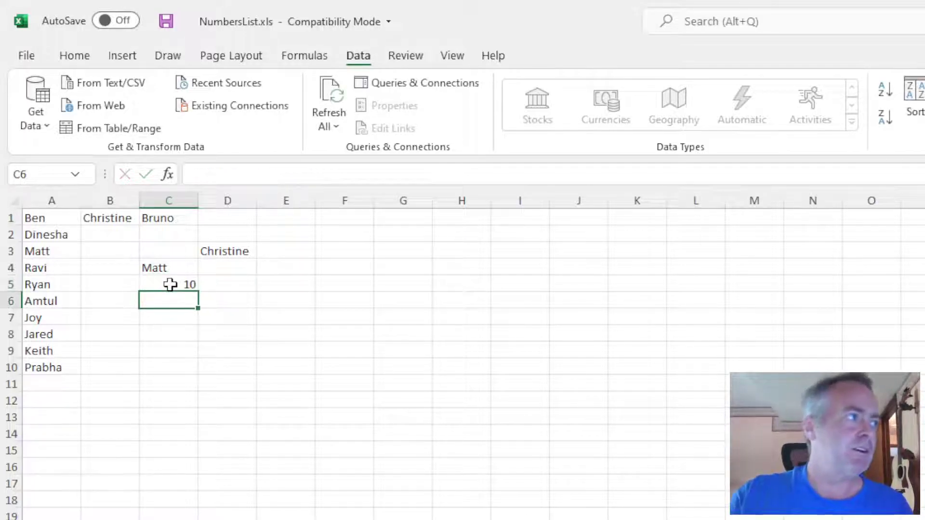
pyautogui.click(164, 283)
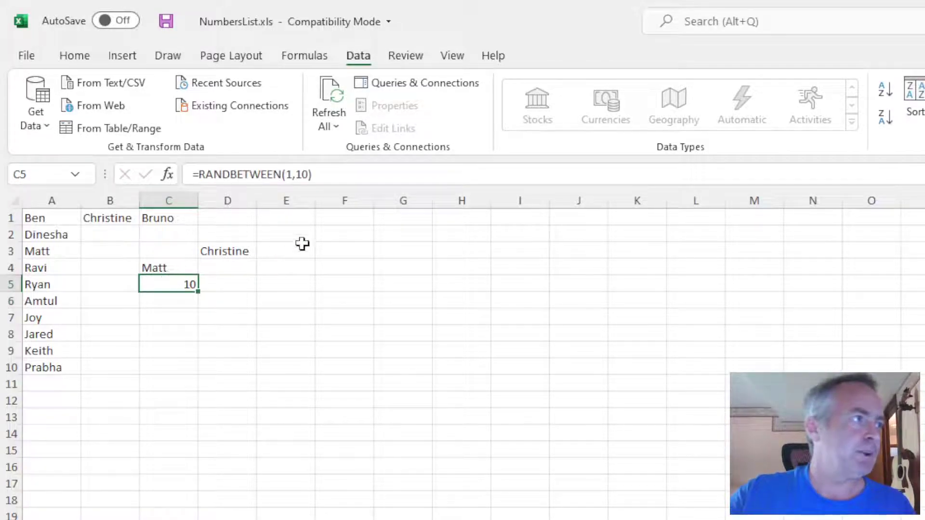
pyautogui.click(340, 175)
pyautogui.press('Return')
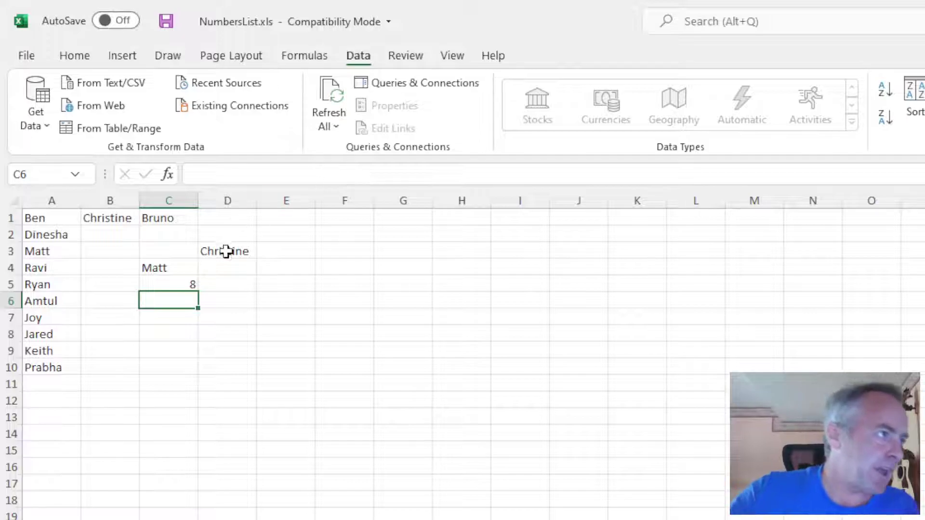
# Step: Replace the 3 in C4's formula with RANDBETWEEN(1,10), making =INDEX(A1:A10,RANDBETWEEN(1,10))
pyautogui.click(189, 284)
pyautogui.click(135, 257)
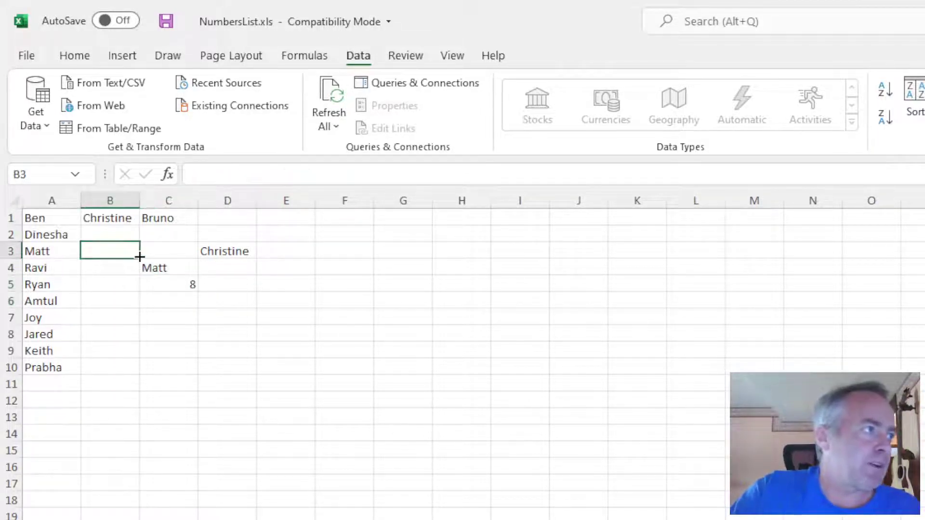
pyautogui.click(157, 264)
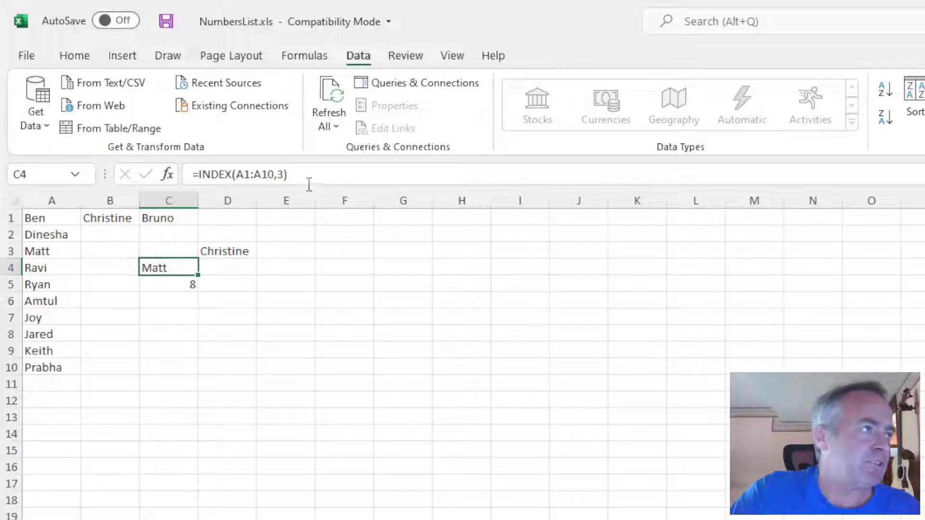
pyautogui.click(282, 174)
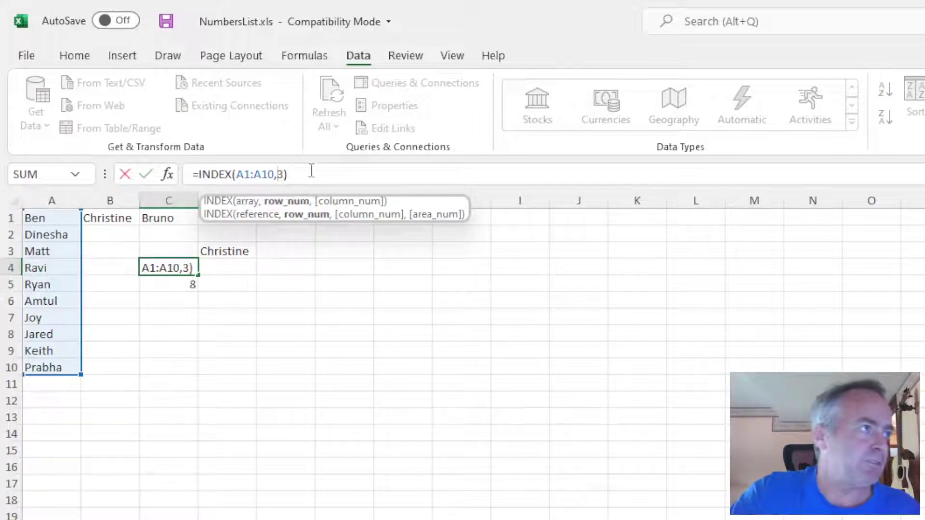
pyautogui.press('BackSpace')
pyautogui.write('rand')
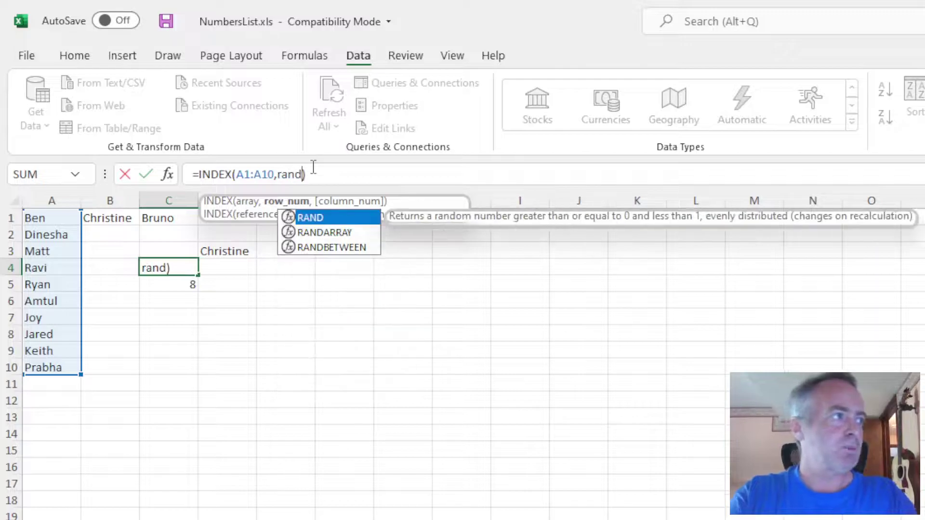
pyautogui.press('Down')
pyautogui.press('Down')
pyautogui.press('Tab')
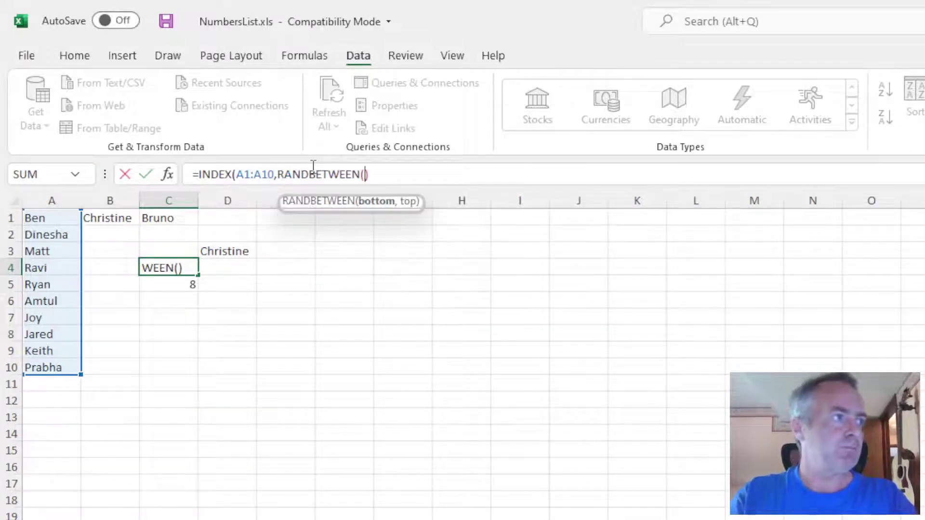
pyautogui.write('1,10')
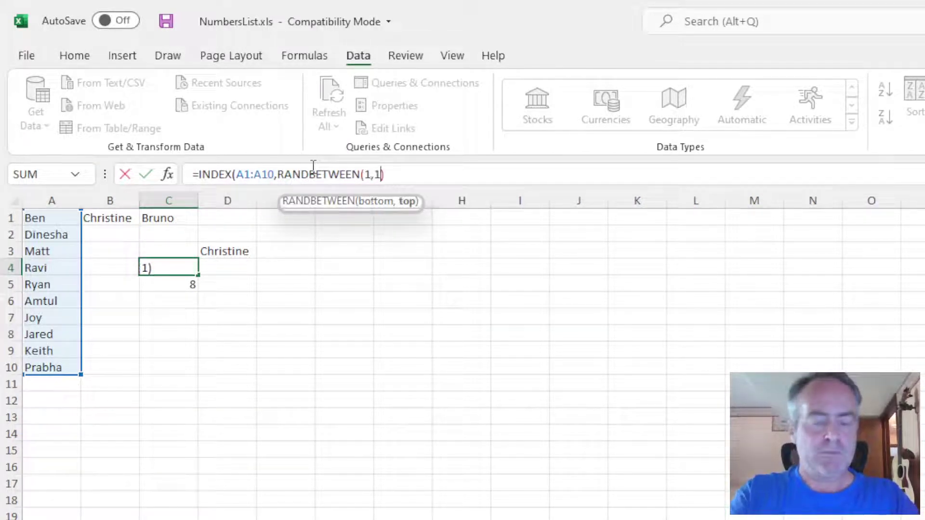
pyautogui.write(')')
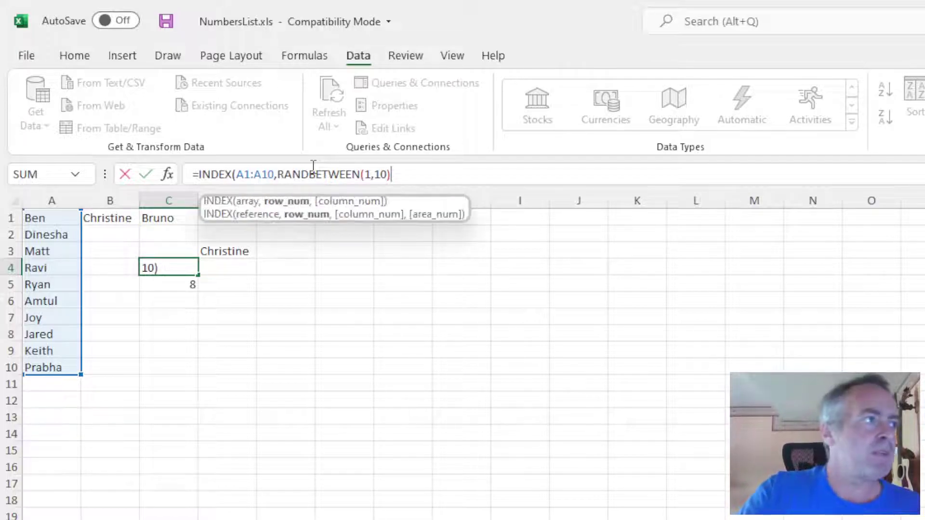
pyautogui.write(')')
pyautogui.press('Return')
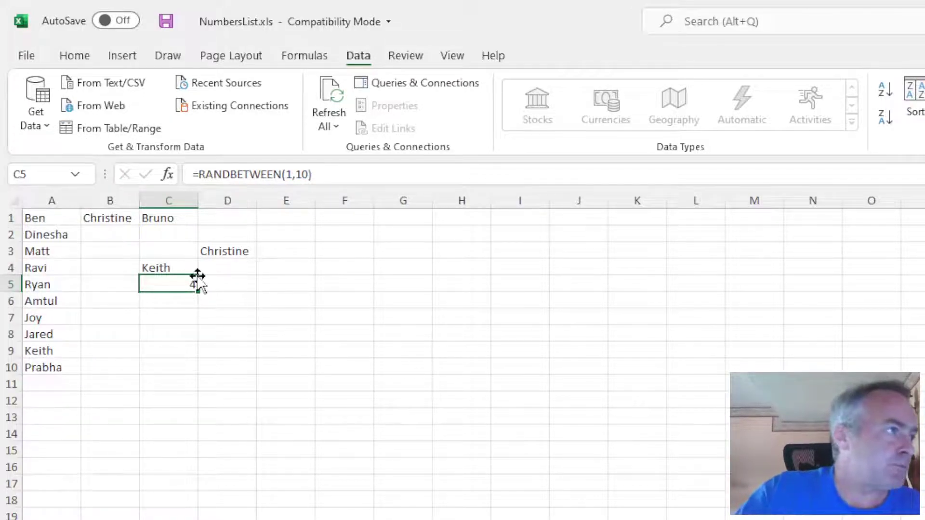
# Step: Re-enter C4's formula to draw another random name, now Jared
pyautogui.click(195, 269)
pyautogui.click(421, 177)
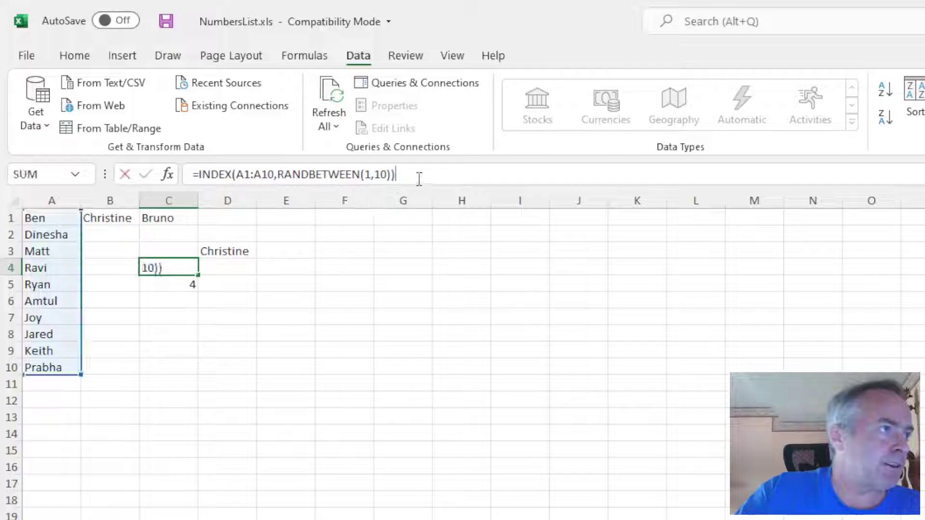
pyautogui.press('Return')
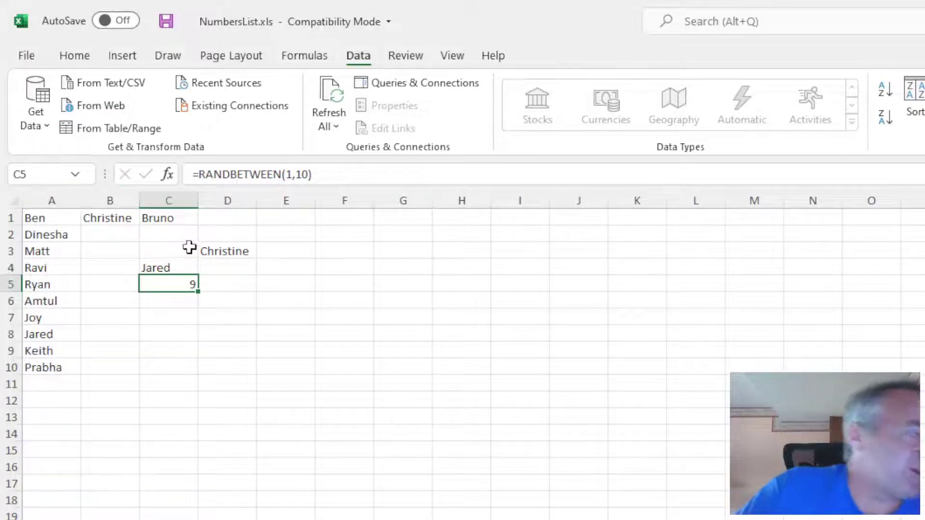
# Step: Fill C4's random-name formula into C5 and check that its range shifted to A2:A11
pyautogui.click(192, 266)
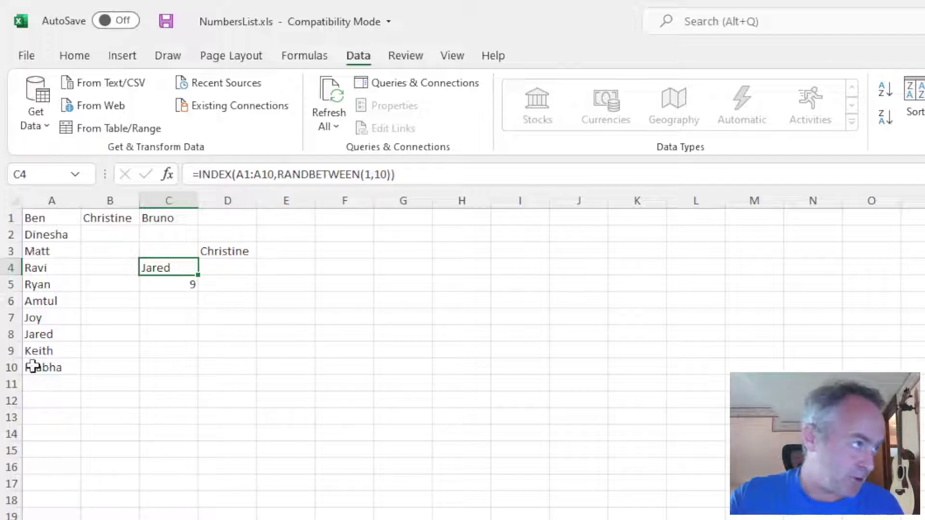
pyautogui.moveTo(199, 276); pyautogui.dragTo(199, 292)
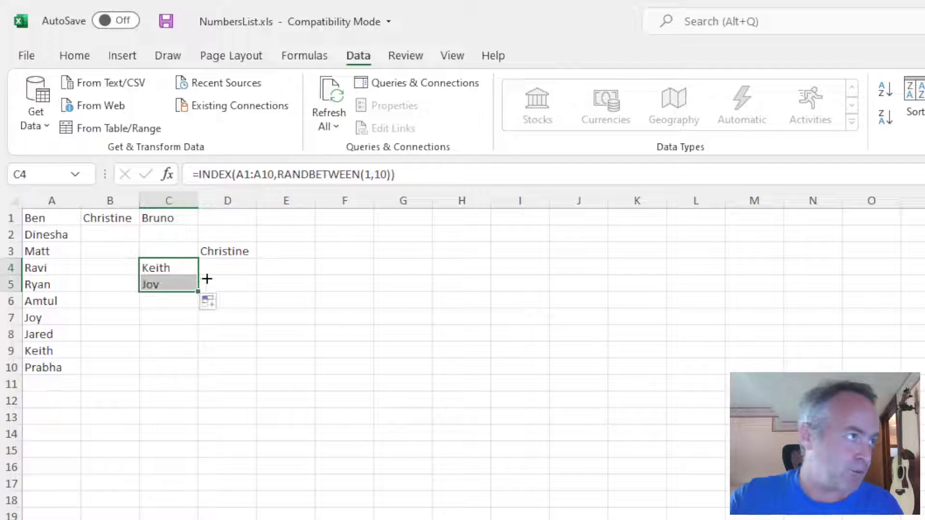
pyautogui.click(175, 284)
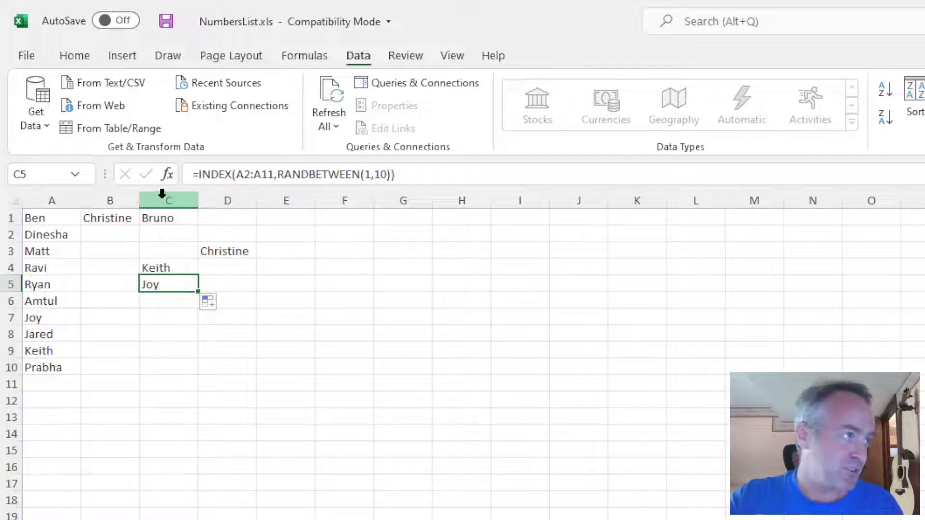
# Step: Change C4's formula to =INDEX(A$1:A$10,RANDBETWEEN(1,10)) with locked range rows
pyautogui.click(157, 268)
pyautogui.click(243, 178)
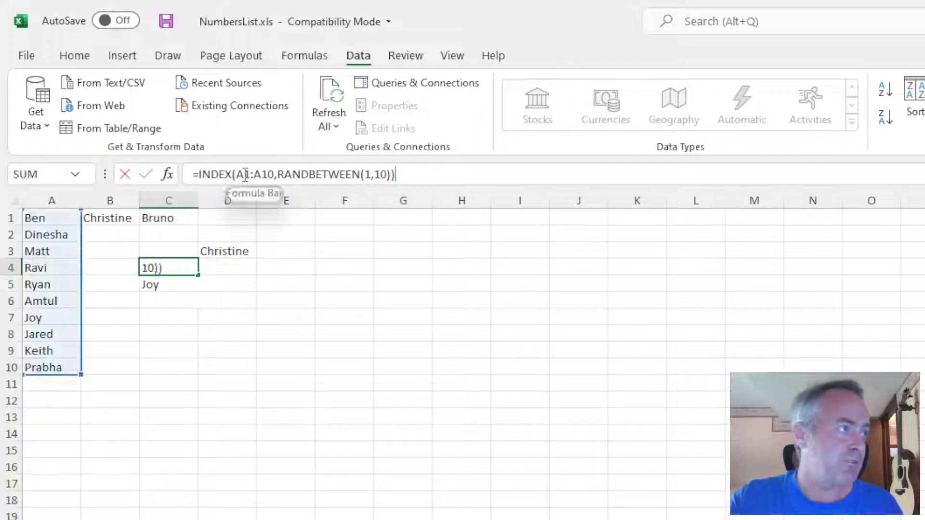
pyautogui.write('$')
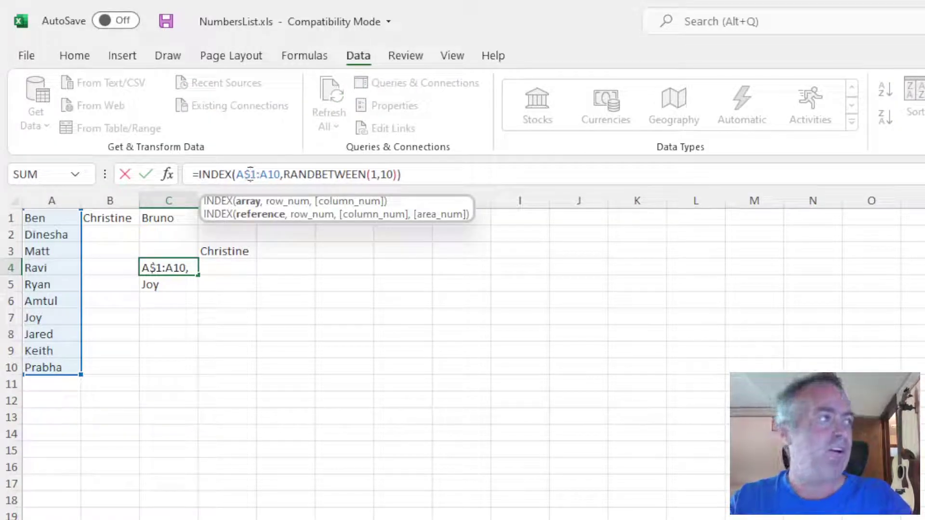
pyautogui.press('Right')
pyautogui.press('Right')
pyautogui.press('Right')
pyautogui.write('$')
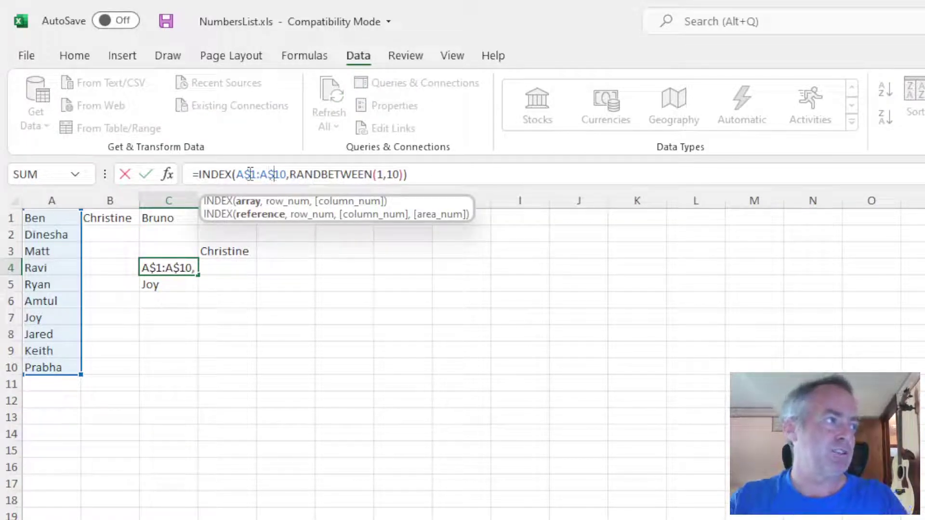
pyautogui.press('Return')
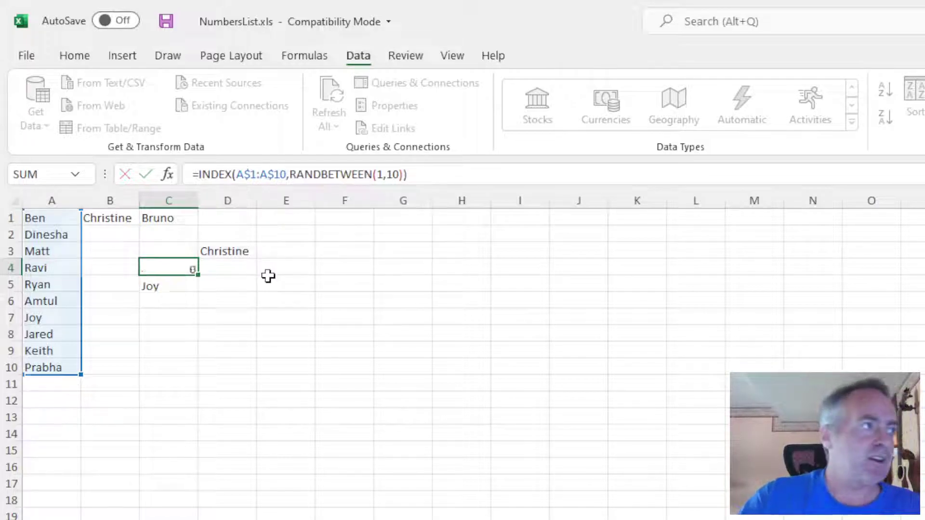
pyautogui.click(192, 267)
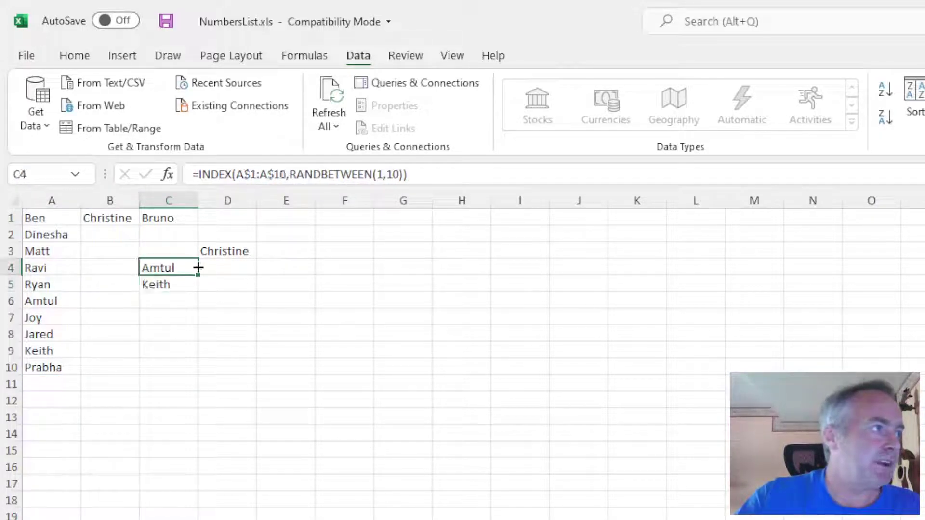
# Step: Fill C4's locked formula several hundred rows down column C, then scroll back to the top
pyautogui.moveTo(198, 273); pyautogui.dragTo(176, 519)
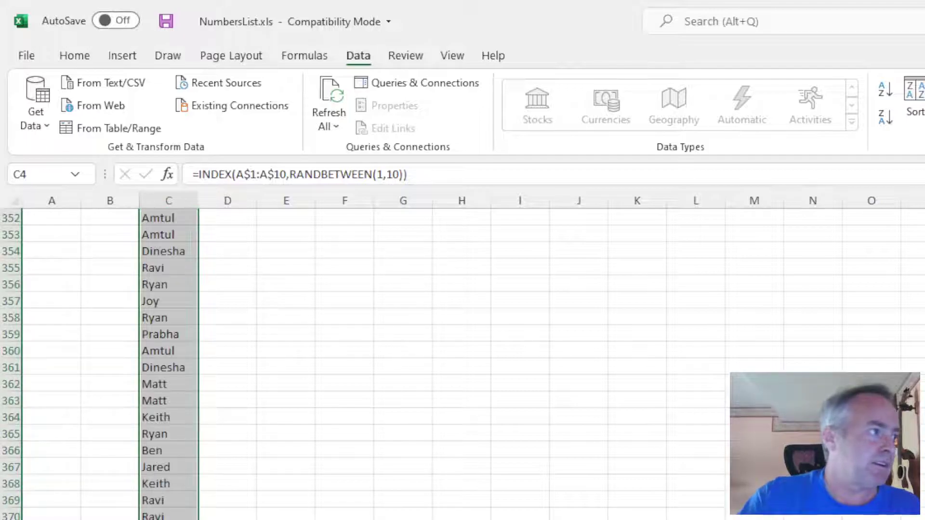
pyautogui.scroll(19, 337, 361)
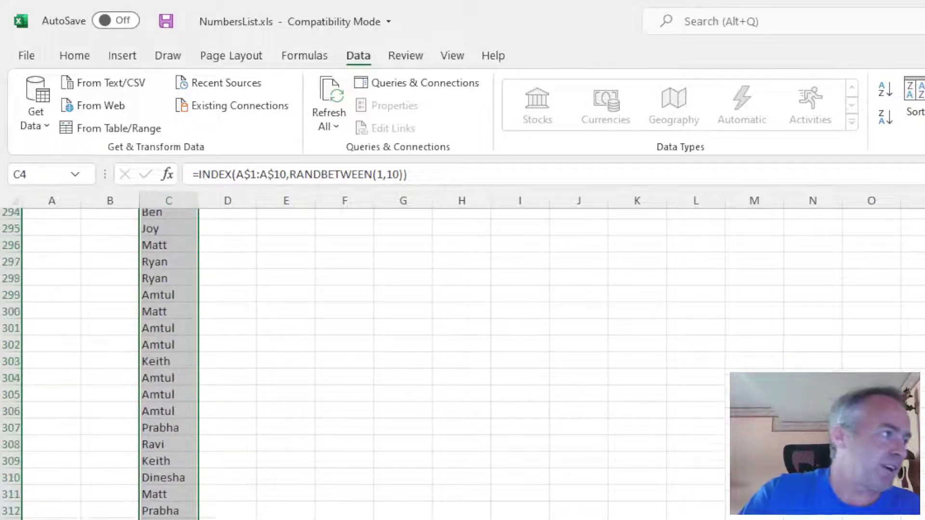
pyautogui.scroll(-5, 337, 361)
pyautogui.scroll(-17, 338, 362)
pyautogui.scroll(16, 338, 362)
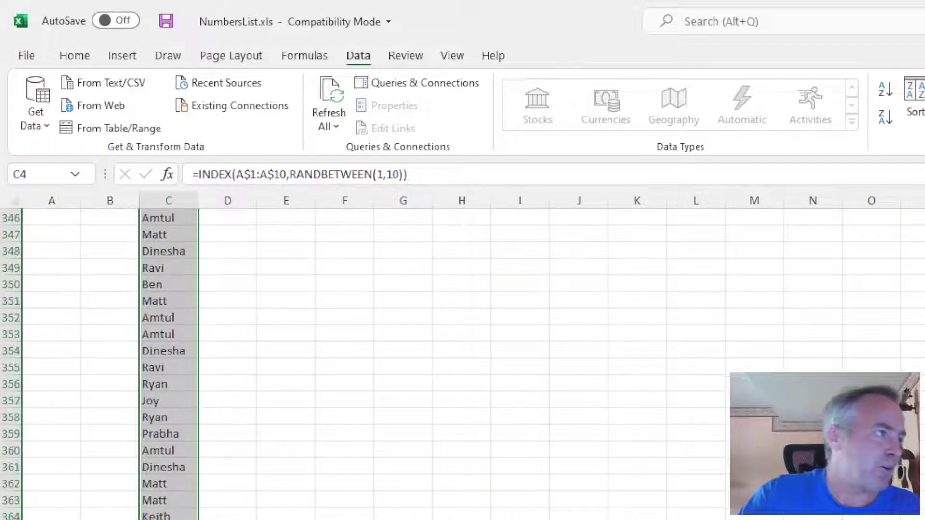
pyautogui.scroll(20, 338, 361)
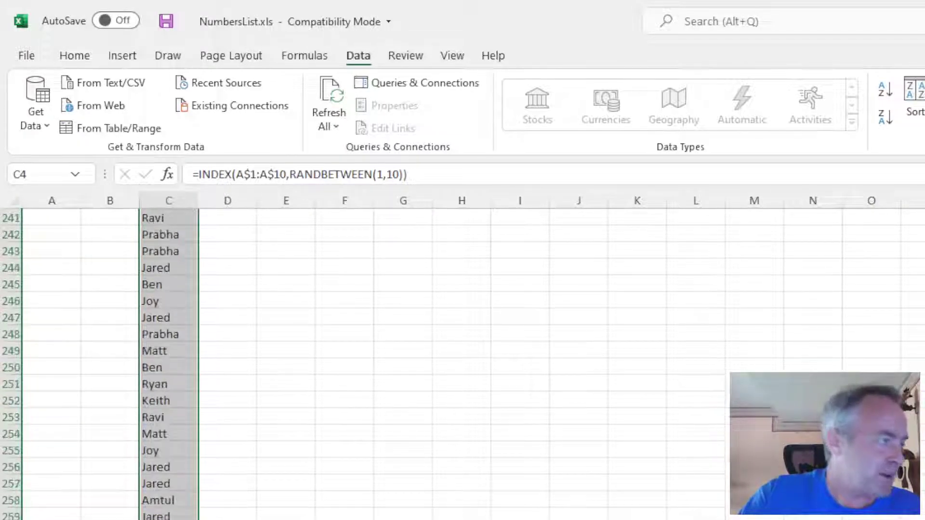
pyautogui.scroll(20, 337, 362)
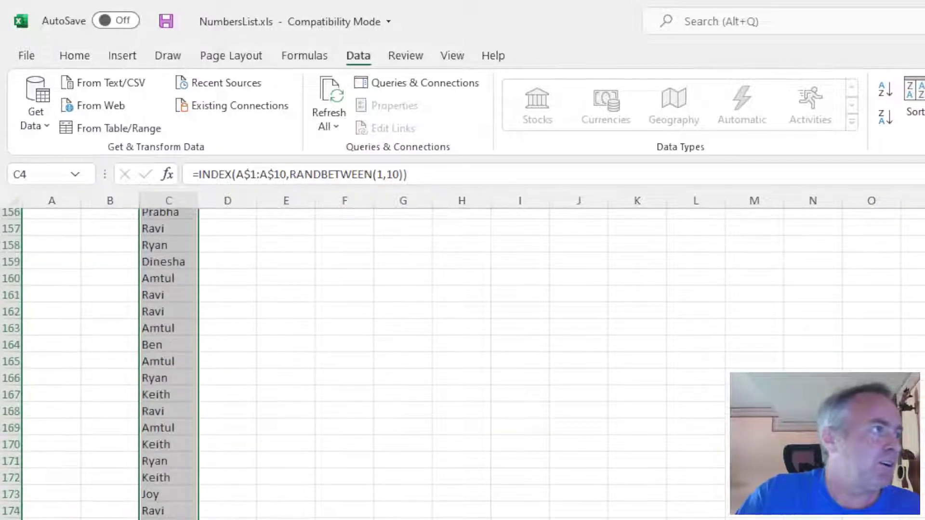
pyautogui.scroll(20, 338, 361)
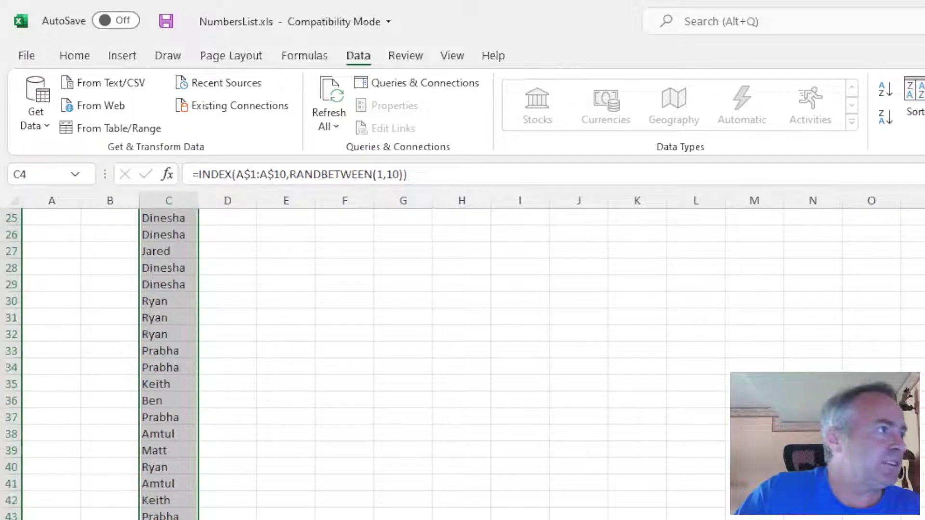